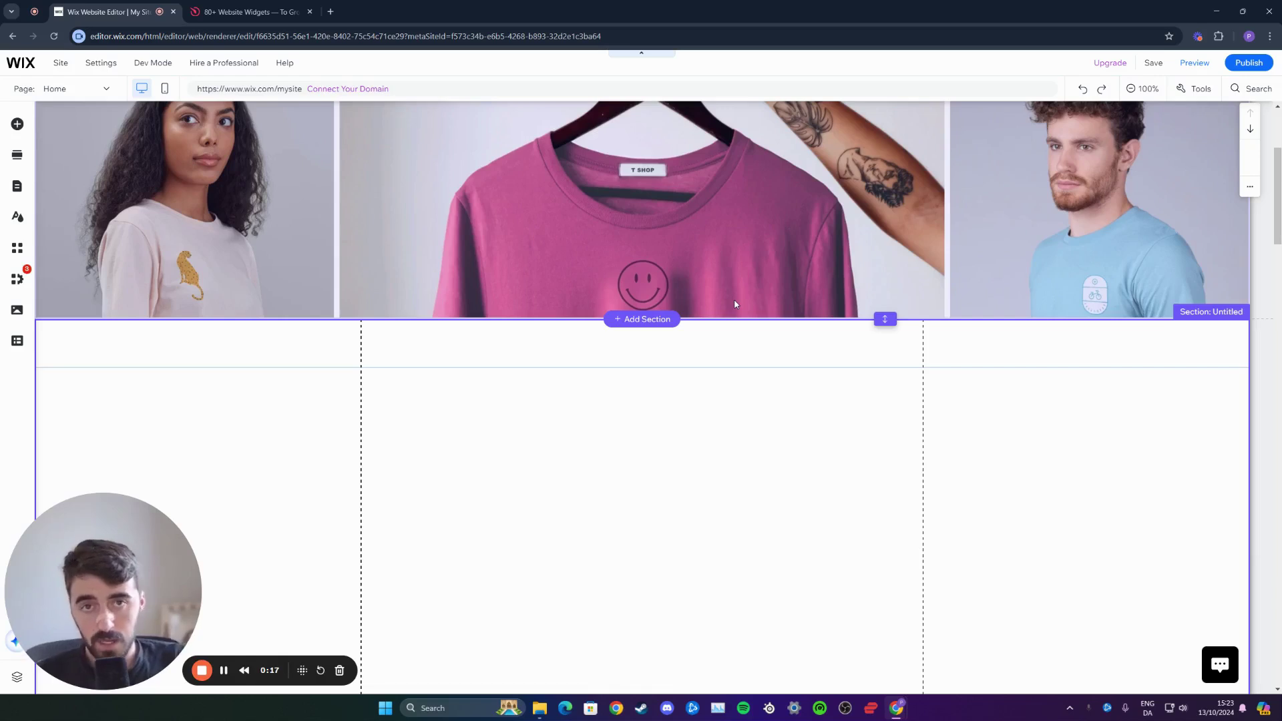
- Switch to the Elfsight website and open the Spinning Wheel widget from its e-commerce widgets
{"action": "left_click", "coordinate": [250, 11]}
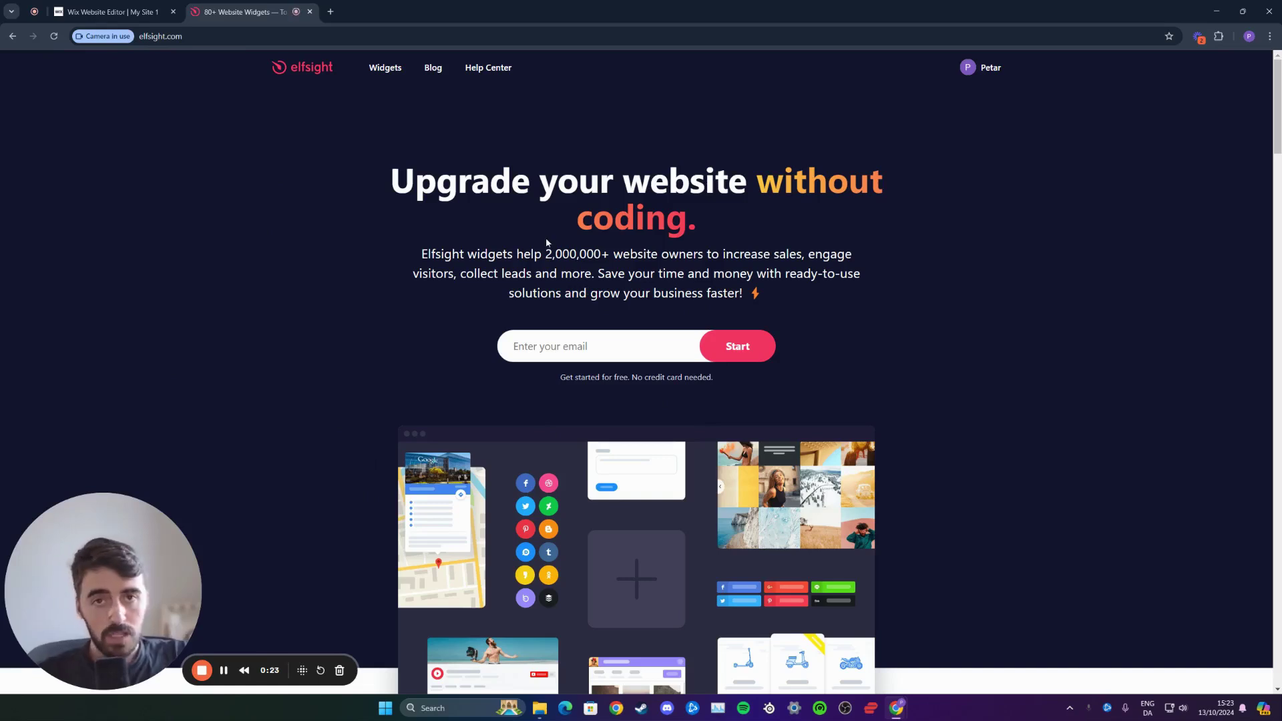
{"action": "mouse_move", "coordinate": [384, 82]}
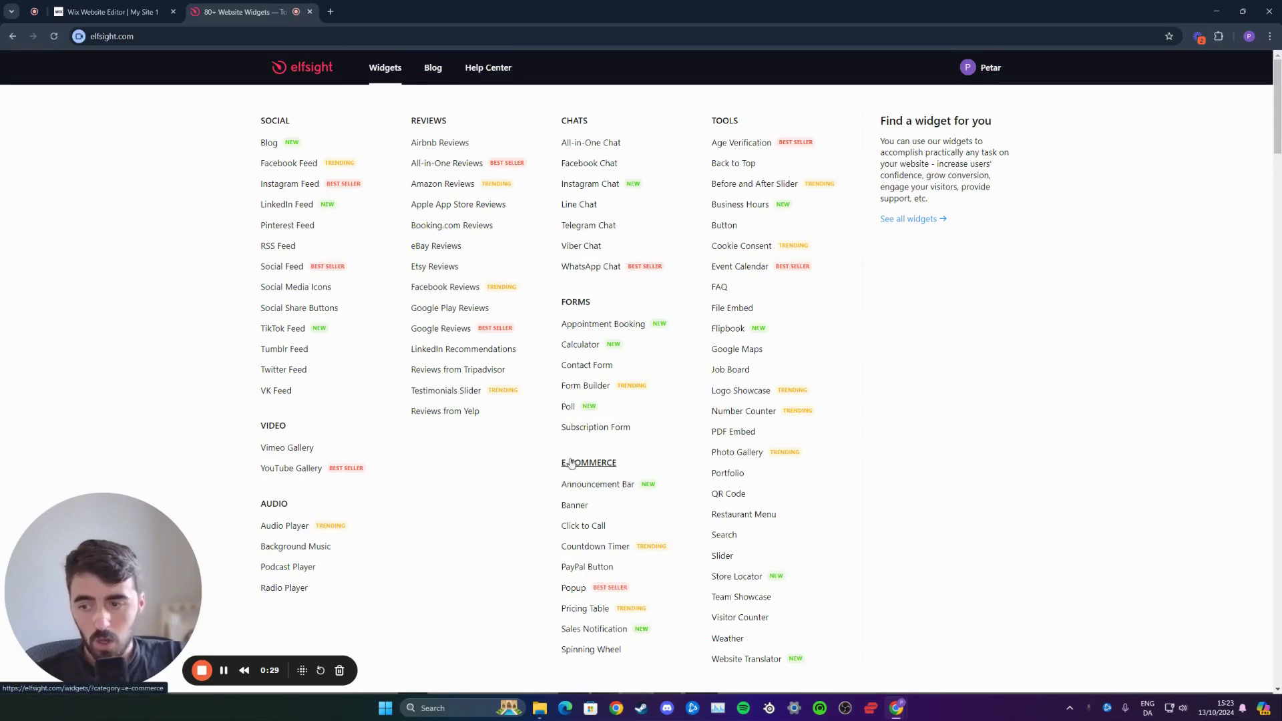
{"action": "left_click", "coordinate": [601, 651]}
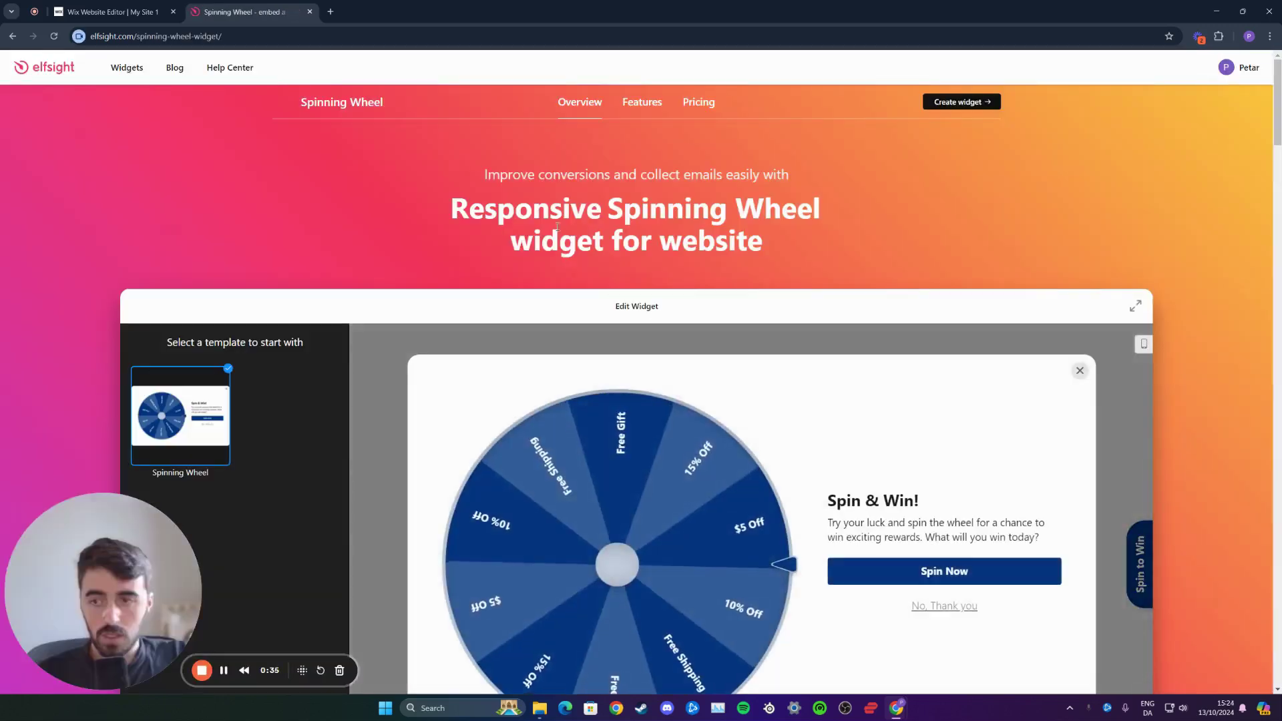
- Continue with the Spinning Wheel template in the widget editor
{"action": "scroll", "coordinate": [659, 225], "scroll_direction": "down", "scroll_amount": 3}
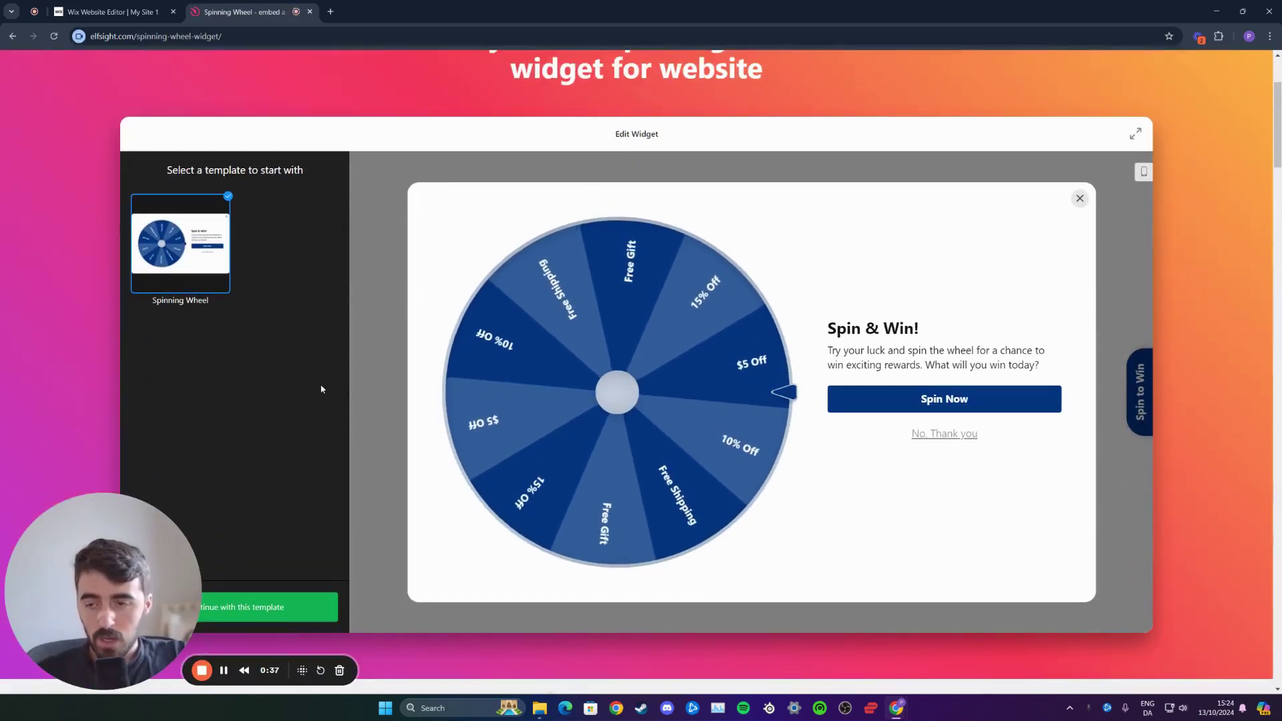
{"action": "left_click_drag", "start_coordinate": [98, 609], "coordinate": [98, 503]}
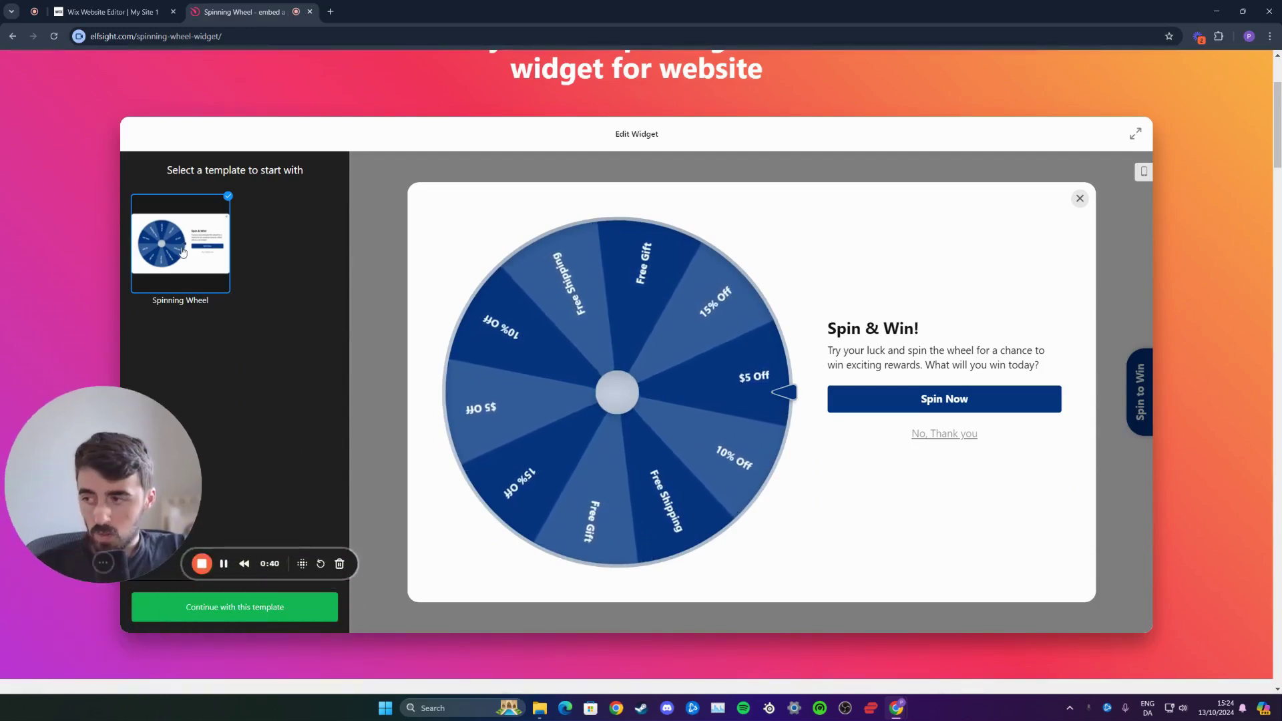
{"action": "left_click", "coordinate": [253, 615]}
{"action": "left_click_drag", "start_coordinate": [144, 480], "coordinate": [143, 588]}
- Examine the spinning wheel widget's content, settings and theme options, including its heading, text, rewards and colours
{"action": "left_click", "coordinate": [292, 259]}
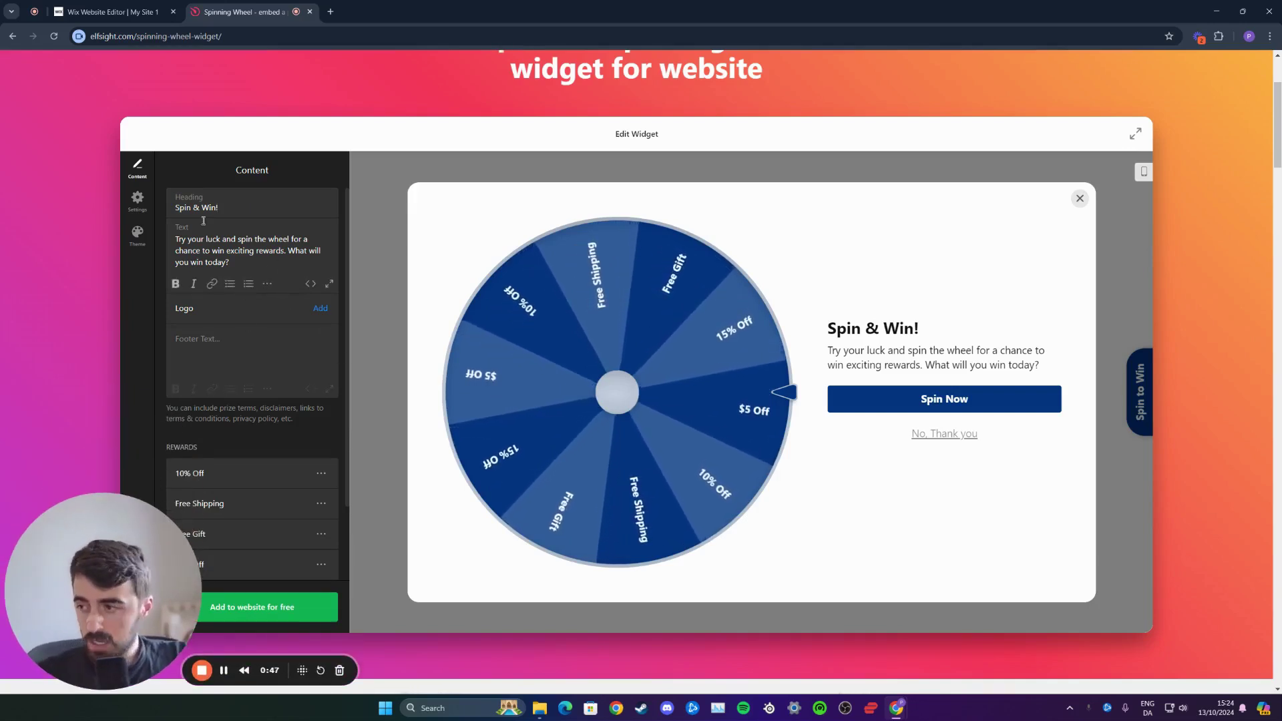
{"action": "left_click", "coordinate": [189, 238]}
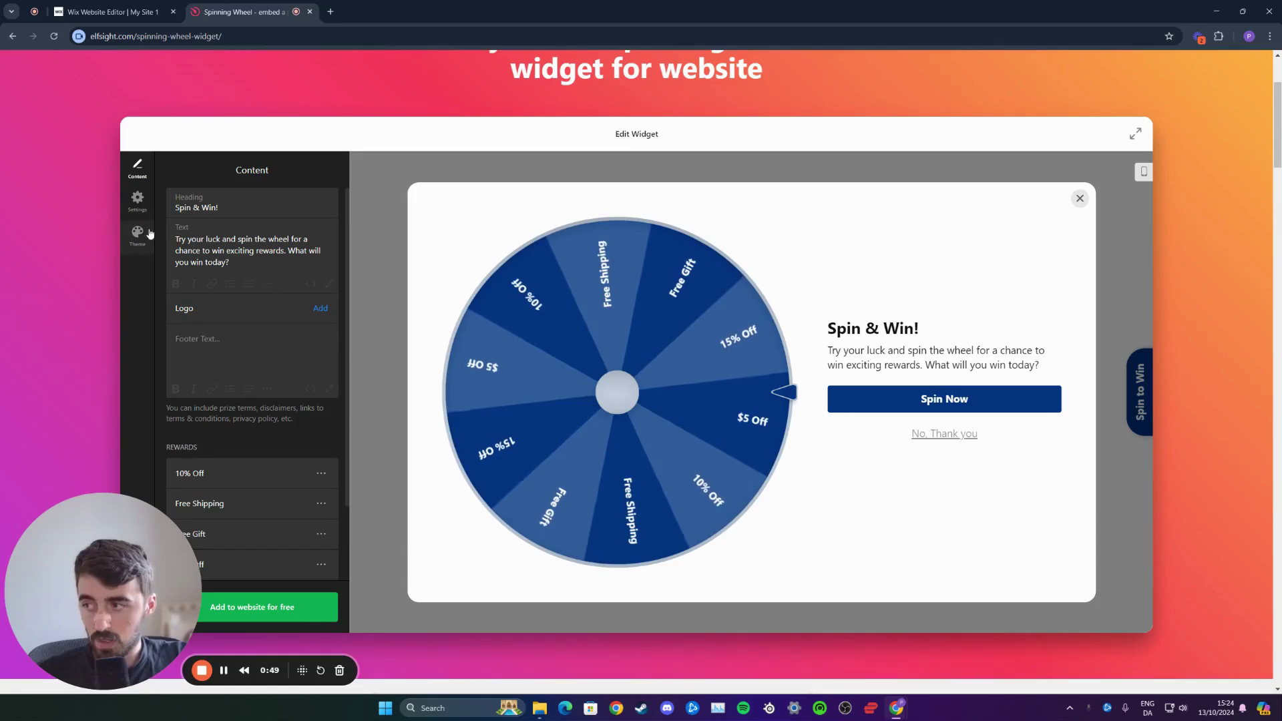
{"action": "left_click", "coordinate": [138, 198]}
{"action": "scroll", "coordinate": [271, 400], "scroll_direction": "down", "scroll_amount": 5}
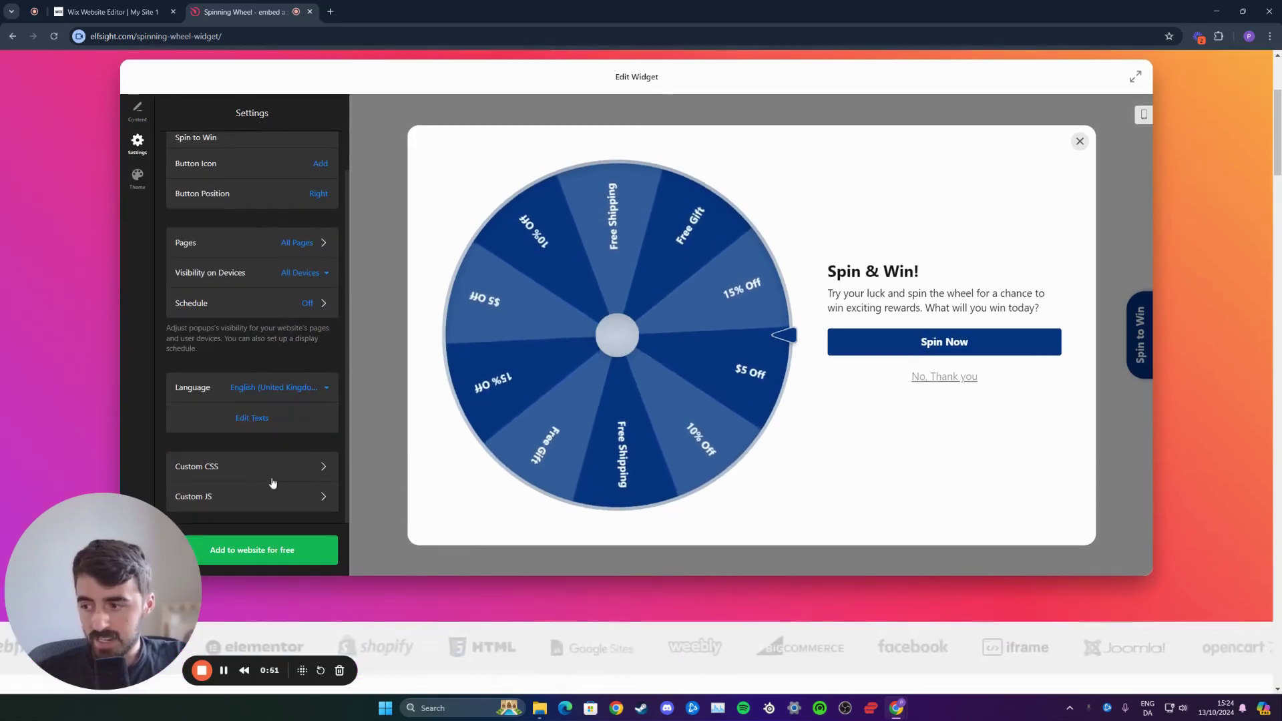
{"action": "scroll", "coordinate": [247, 461], "scroll_direction": "up", "scroll_amount": 2}
{"action": "scroll", "coordinate": [238, 242], "scroll_direction": "up", "scroll_amount": 1}
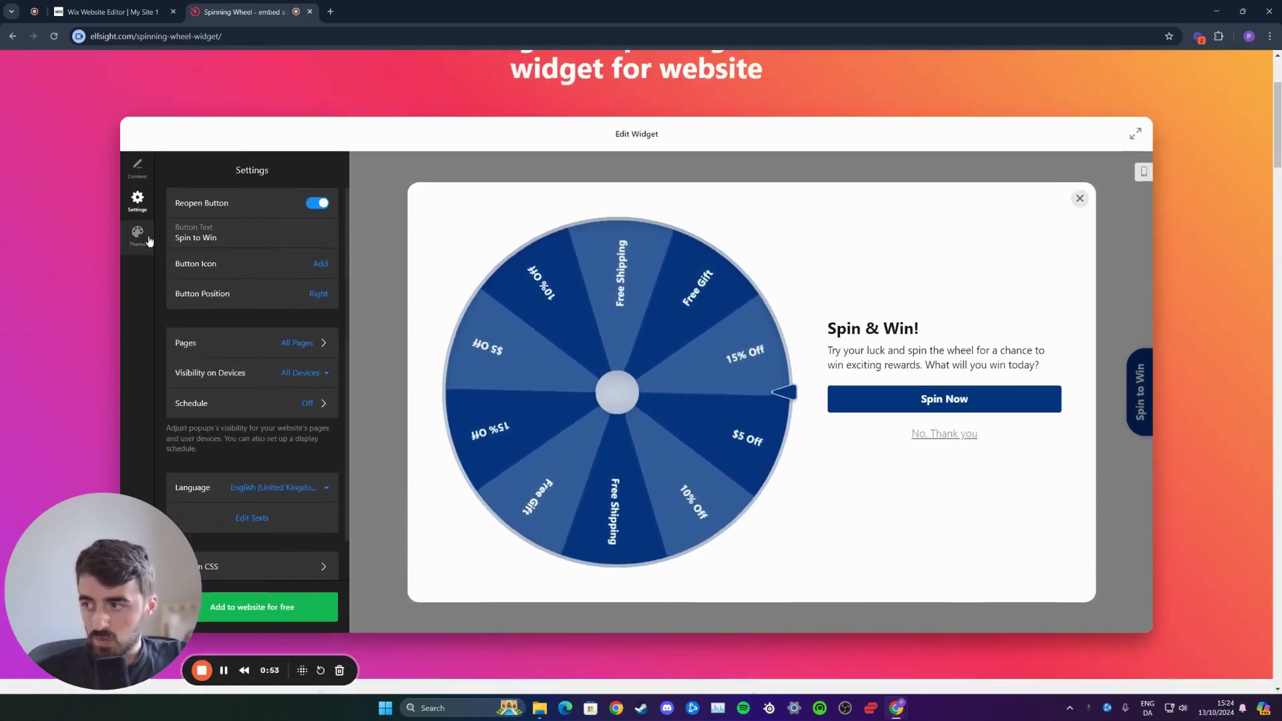
{"action": "left_click", "coordinate": [148, 238]}
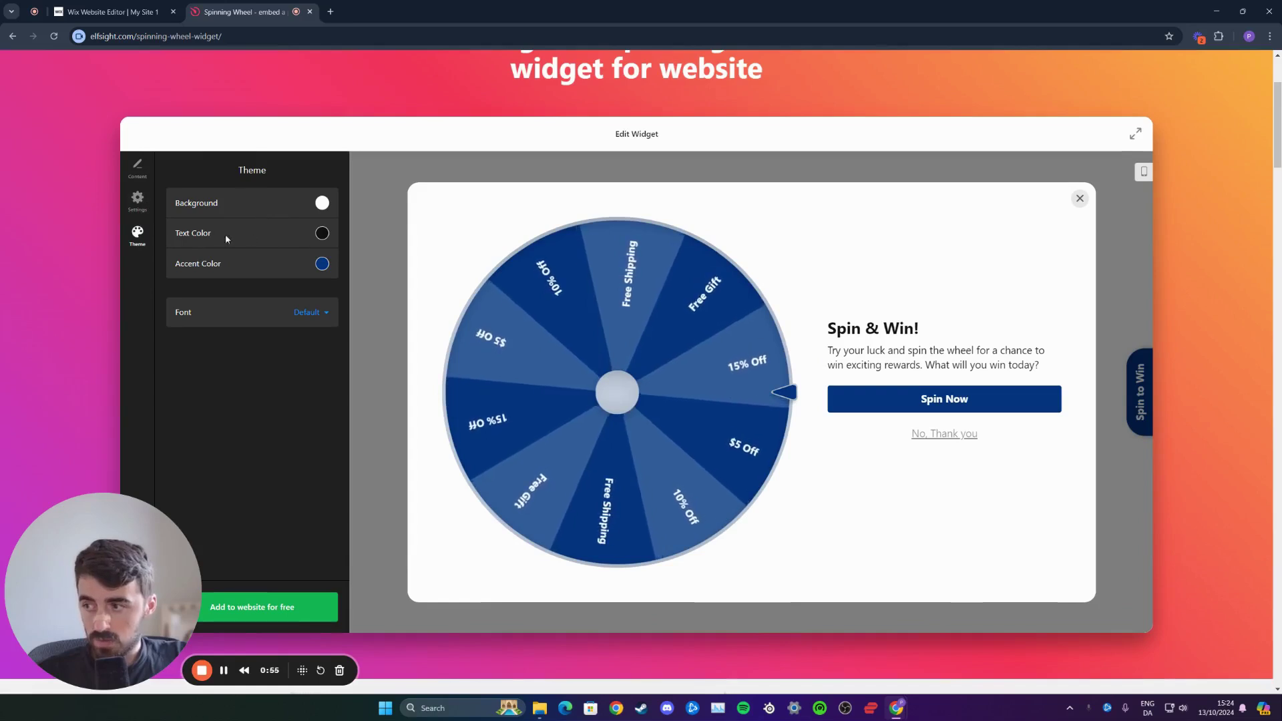
{"action": "left_click", "coordinate": [140, 177]}
{"action": "scroll", "coordinate": [290, 320], "scroll_direction": "down", "scroll_amount": 6}
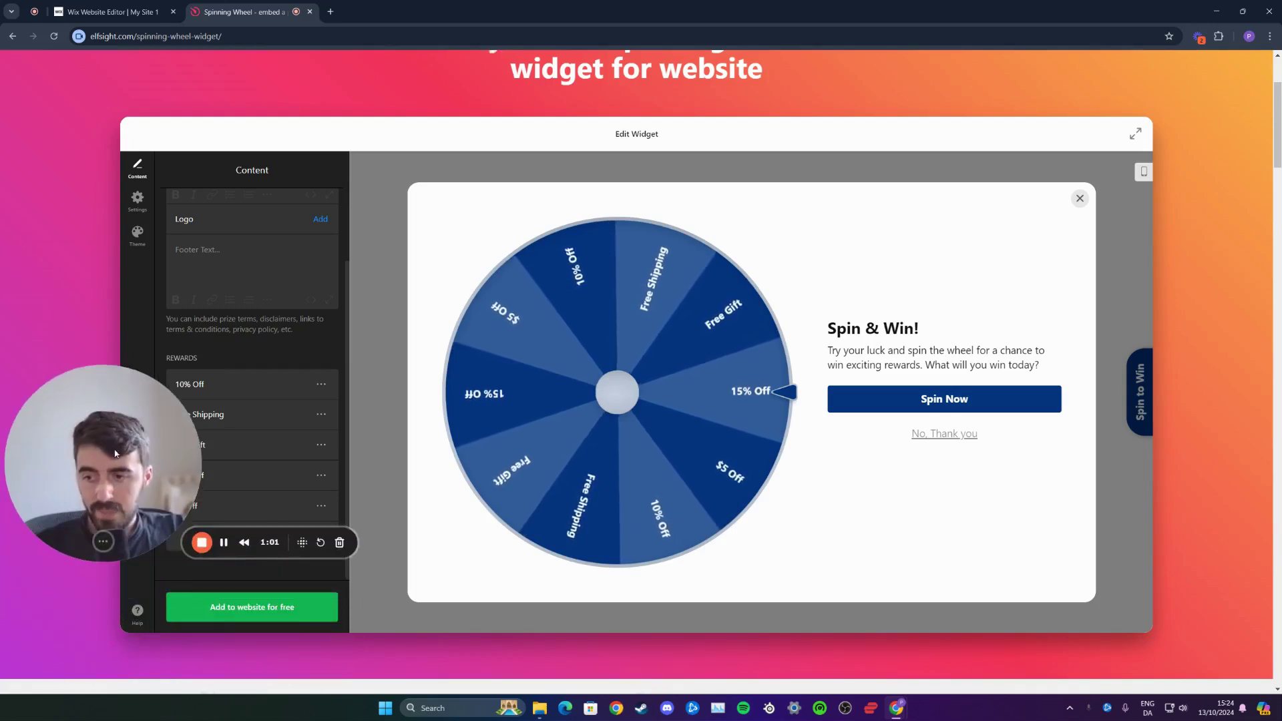
{"action": "scroll", "coordinate": [227, 341], "scroll_direction": "up", "scroll_amount": 1}
{"action": "scroll", "coordinate": [227, 340], "scroll_direction": "up", "scroll_amount": 1}
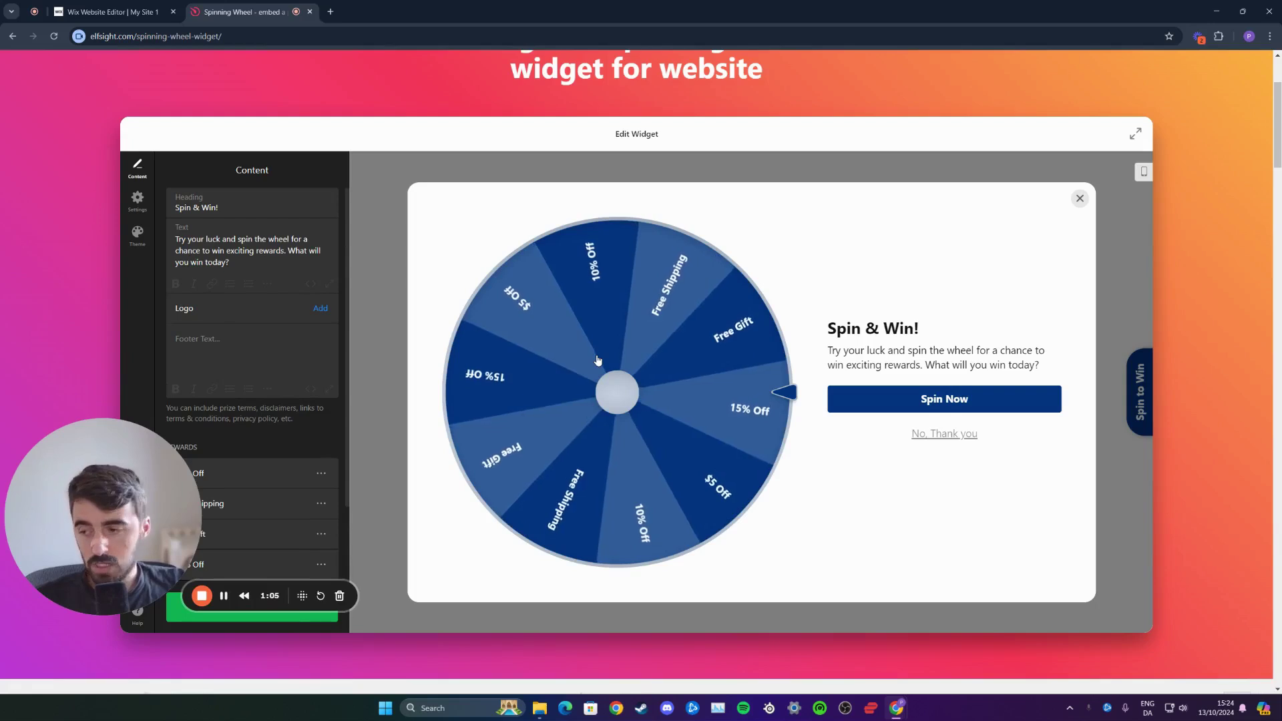
{"action": "left_click", "coordinate": [272, 234]}
- Add the spinning wheel to the website for free and publish it with the Free plan to get its embed code
{"action": "left_click_drag", "start_coordinate": [151, 505], "coordinate": [150, 448]}
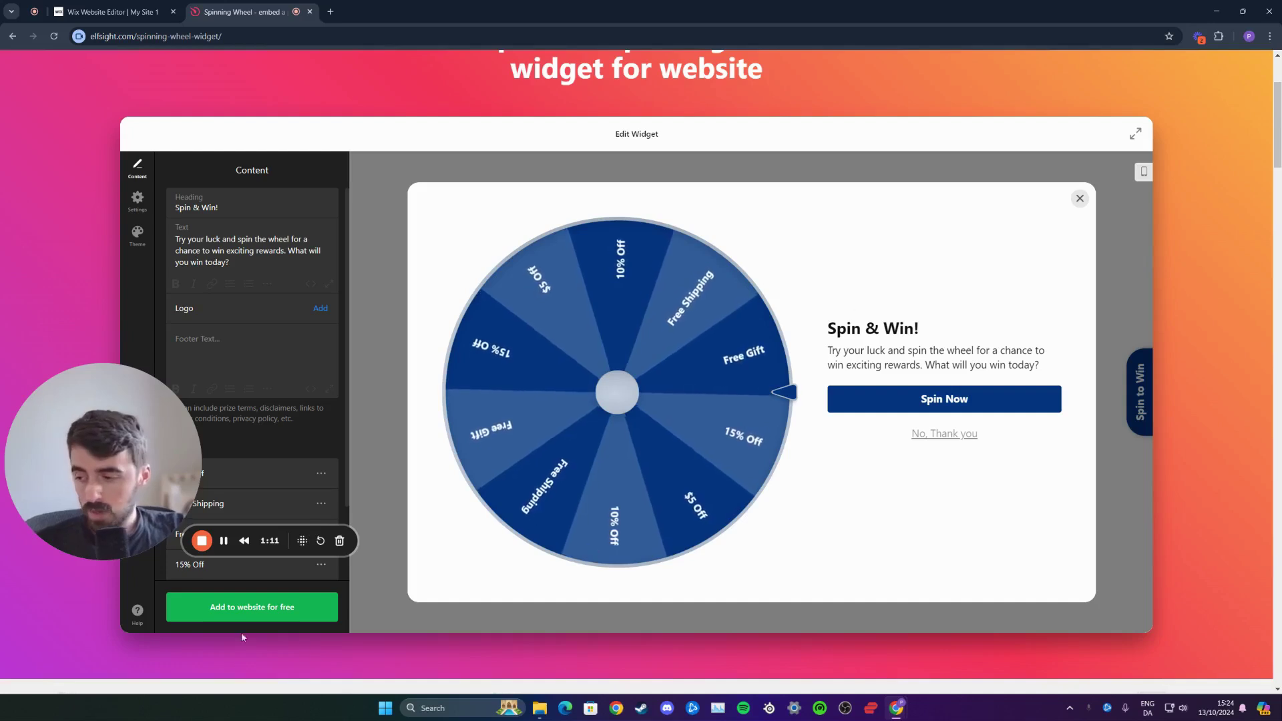
{"action": "left_click", "coordinate": [252, 608]}
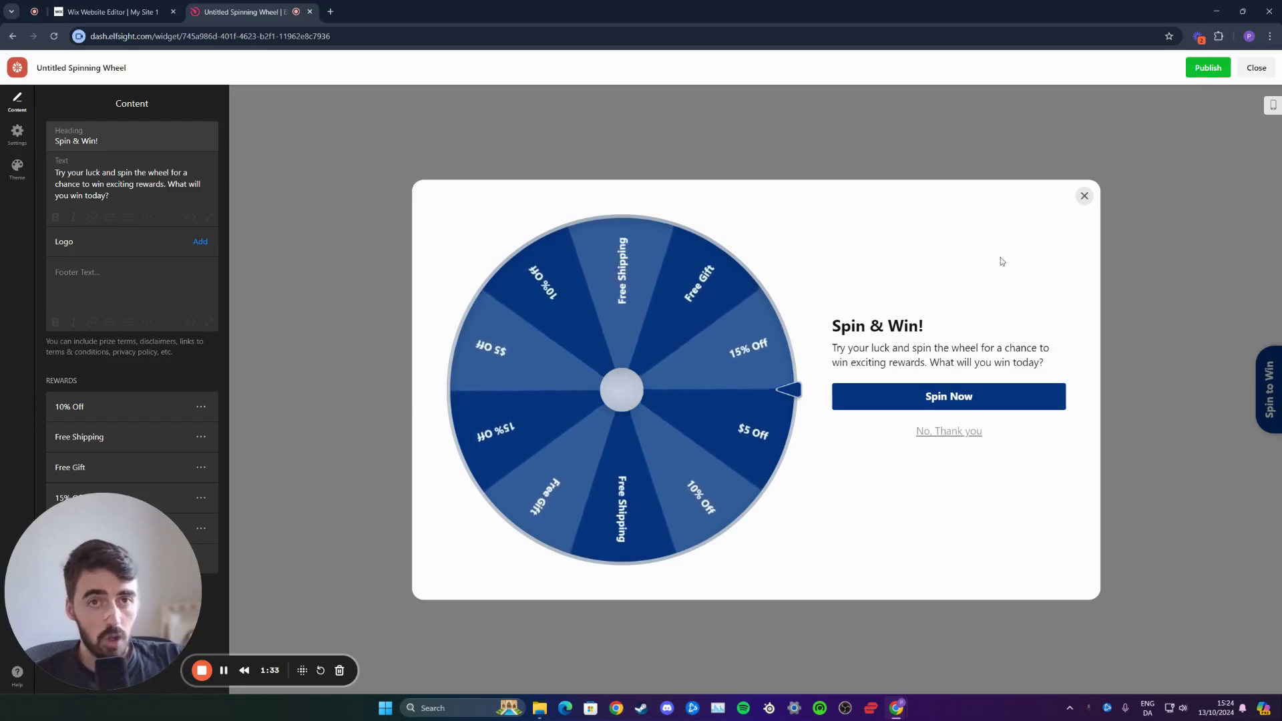
{"action": "left_click", "coordinate": [1208, 68]}
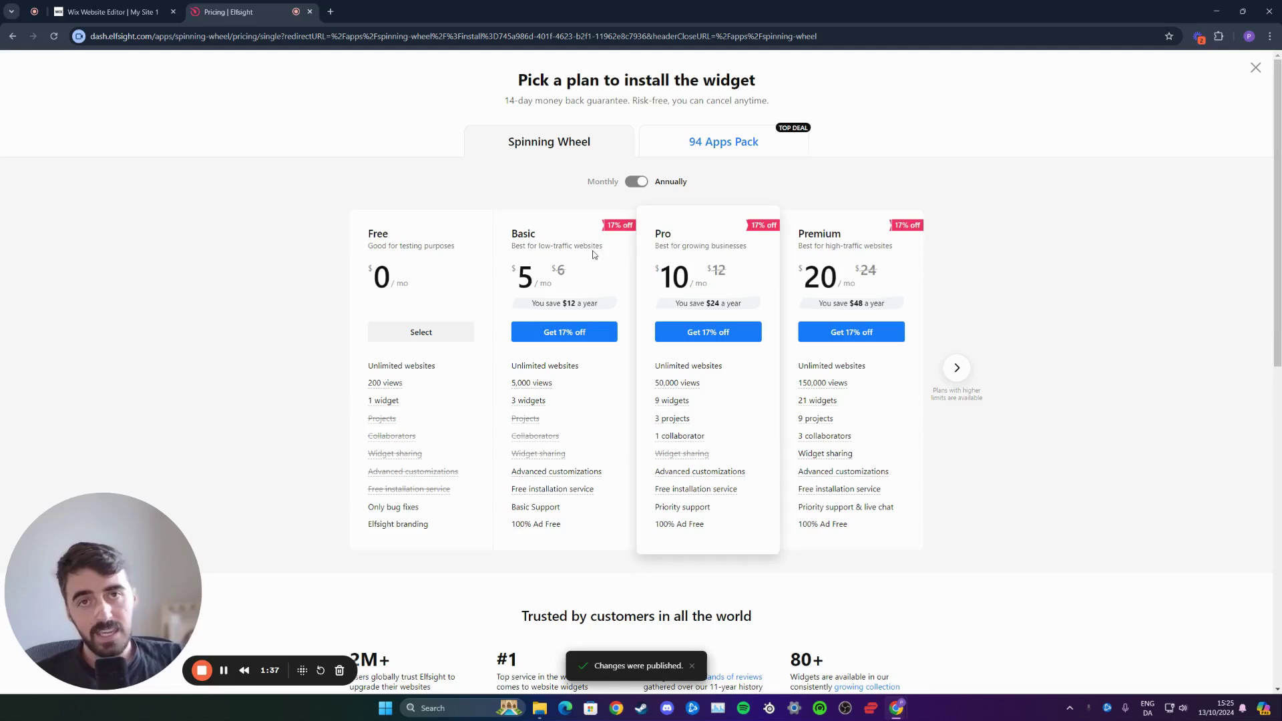
{"action": "mouse_move", "coordinate": [388, 403]}
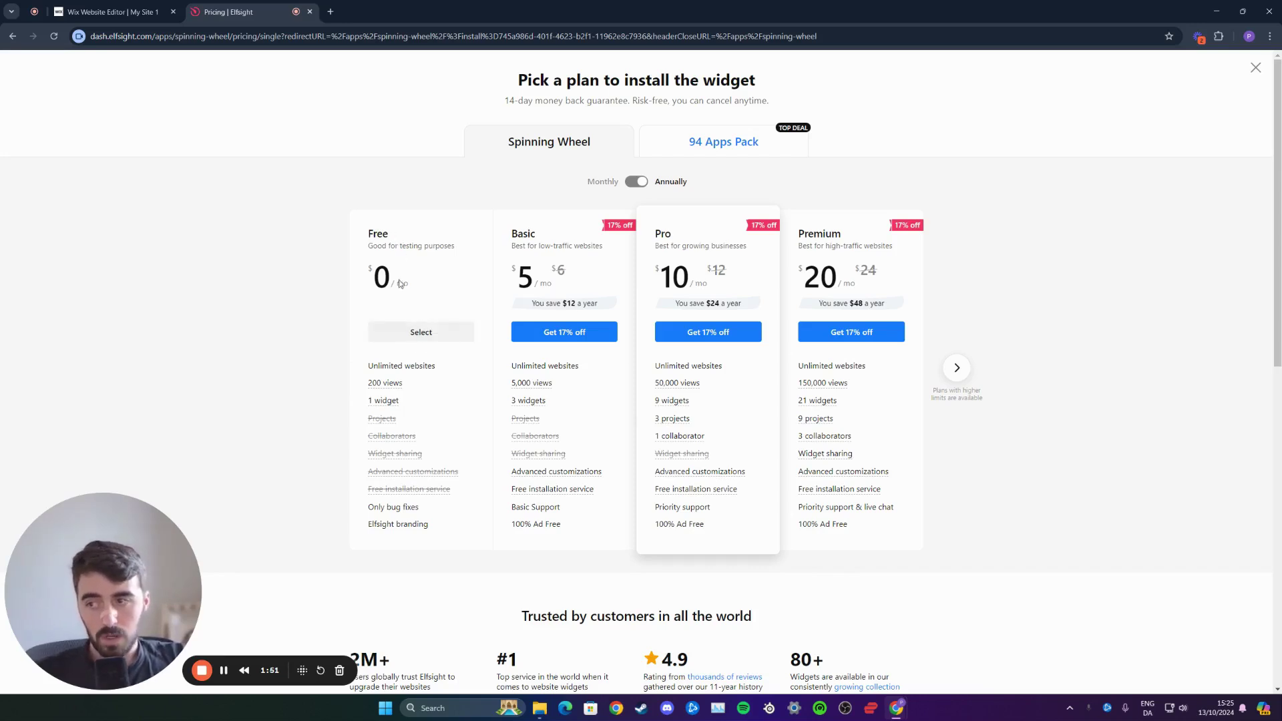
{"action": "left_click", "coordinate": [422, 333]}
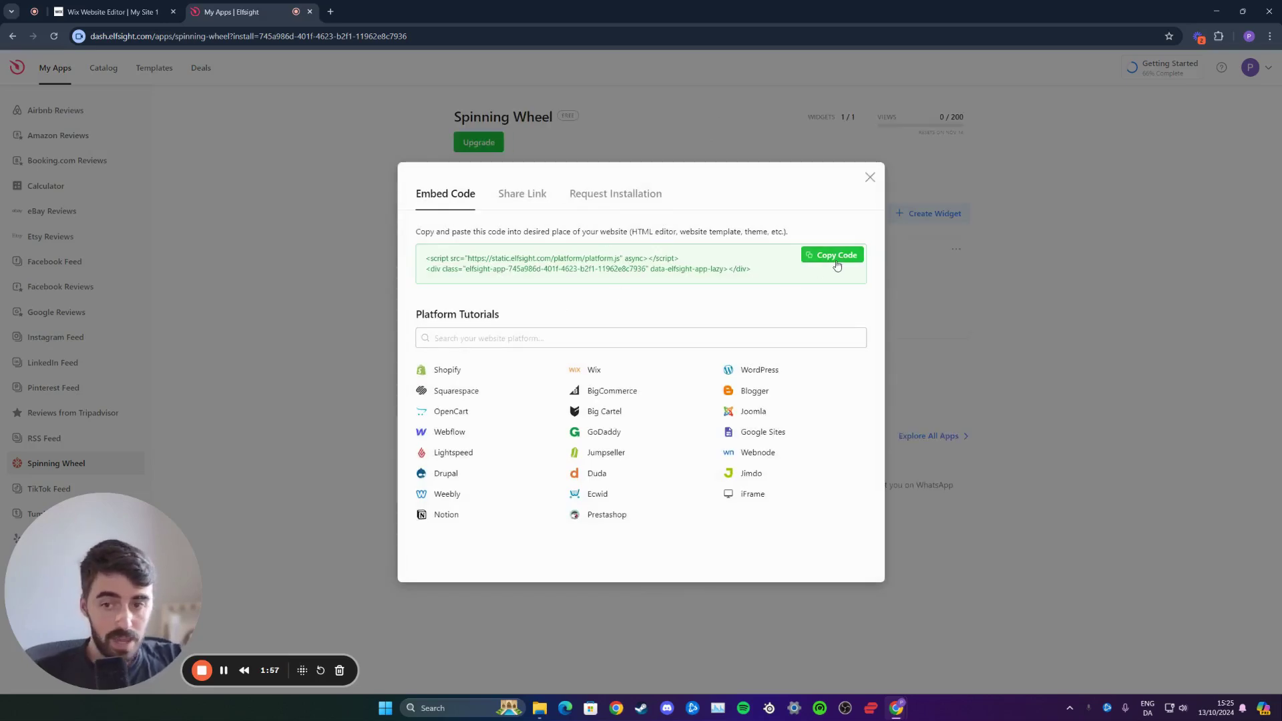
- Switch to the Wix editor, find the embeds and add an Embed HTML element to the blank section below the T-shirt images
{"action": "left_click", "coordinate": [142, 9]}
{"action": "left_click", "coordinate": [515, 461]}
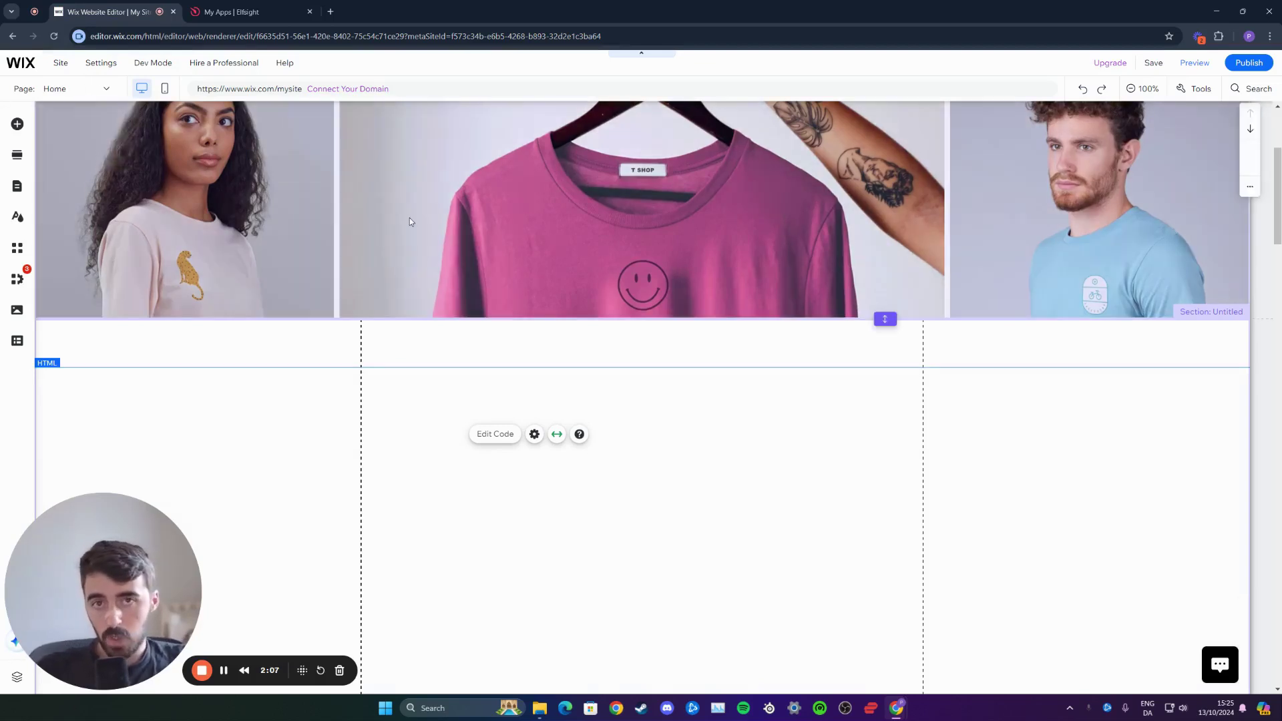
{"action": "scroll", "coordinate": [735, 341], "scroll_direction": "down", "scroll_amount": 3}
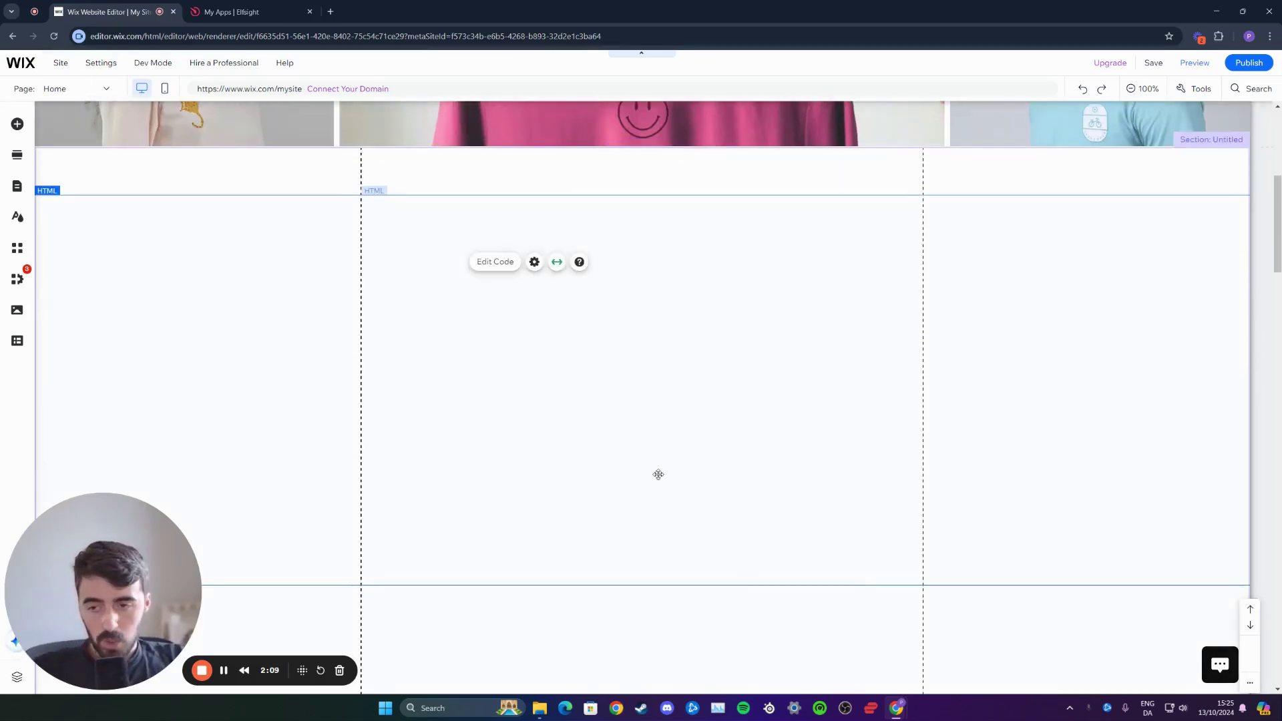
{"action": "left_click", "coordinate": [742, 422]}
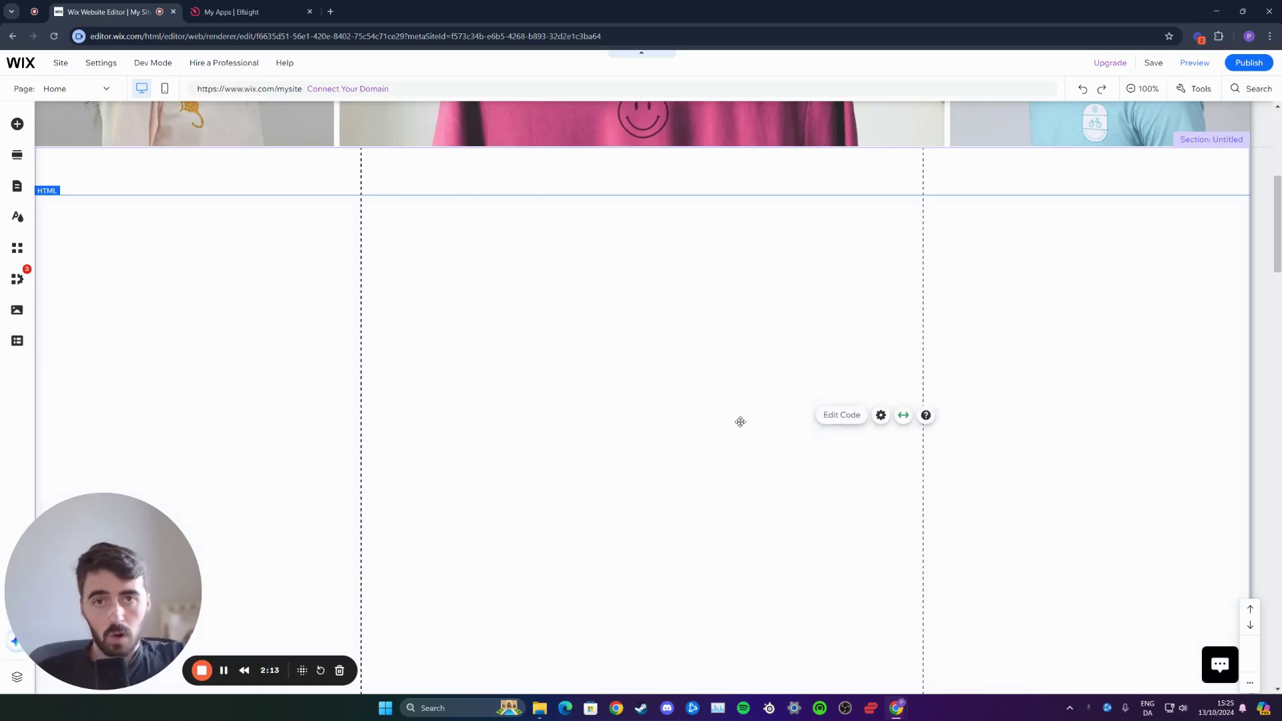
{"action": "left_click", "coordinate": [1247, 89]}
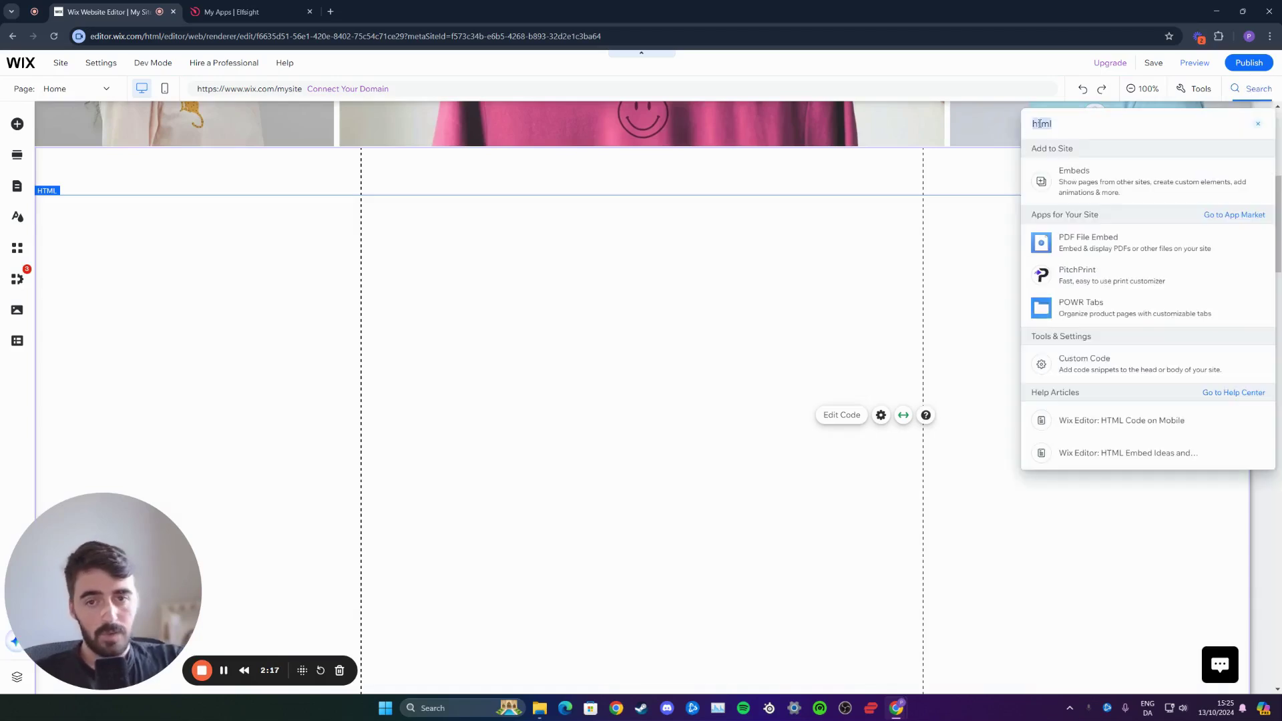
{"action": "left_click", "coordinate": [1073, 179]}
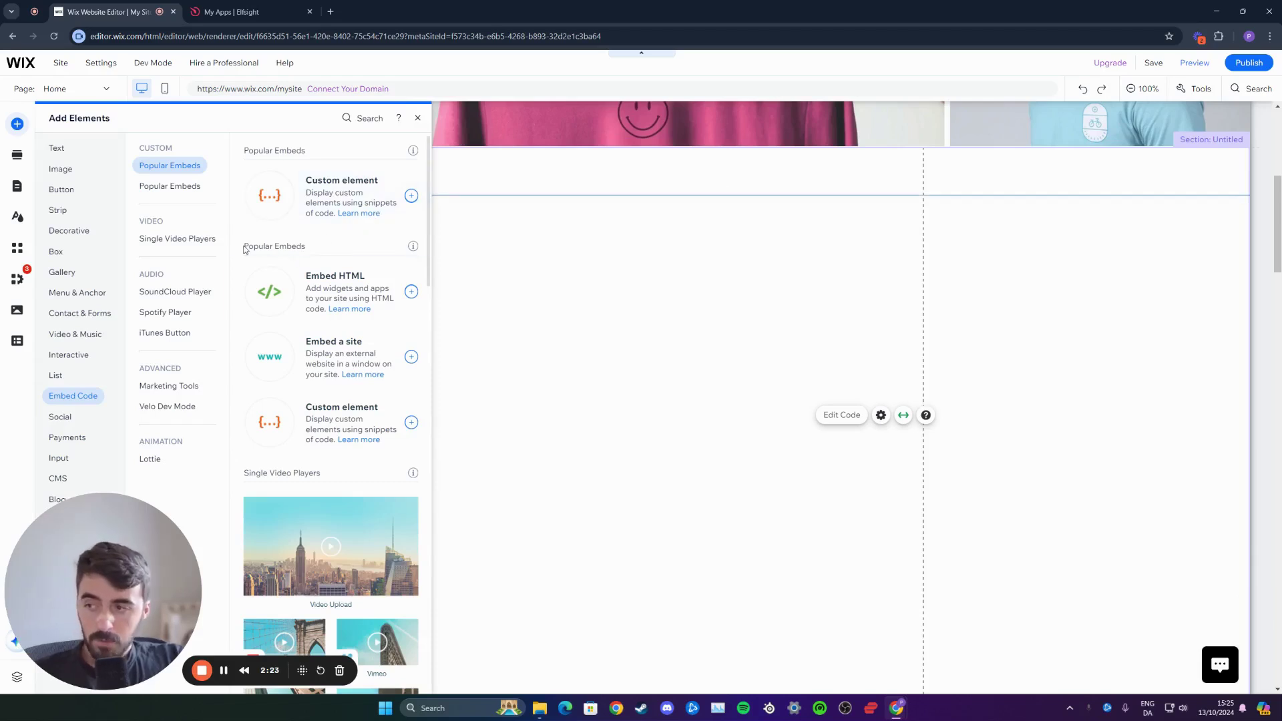
{"action": "left_click", "coordinate": [306, 287]}
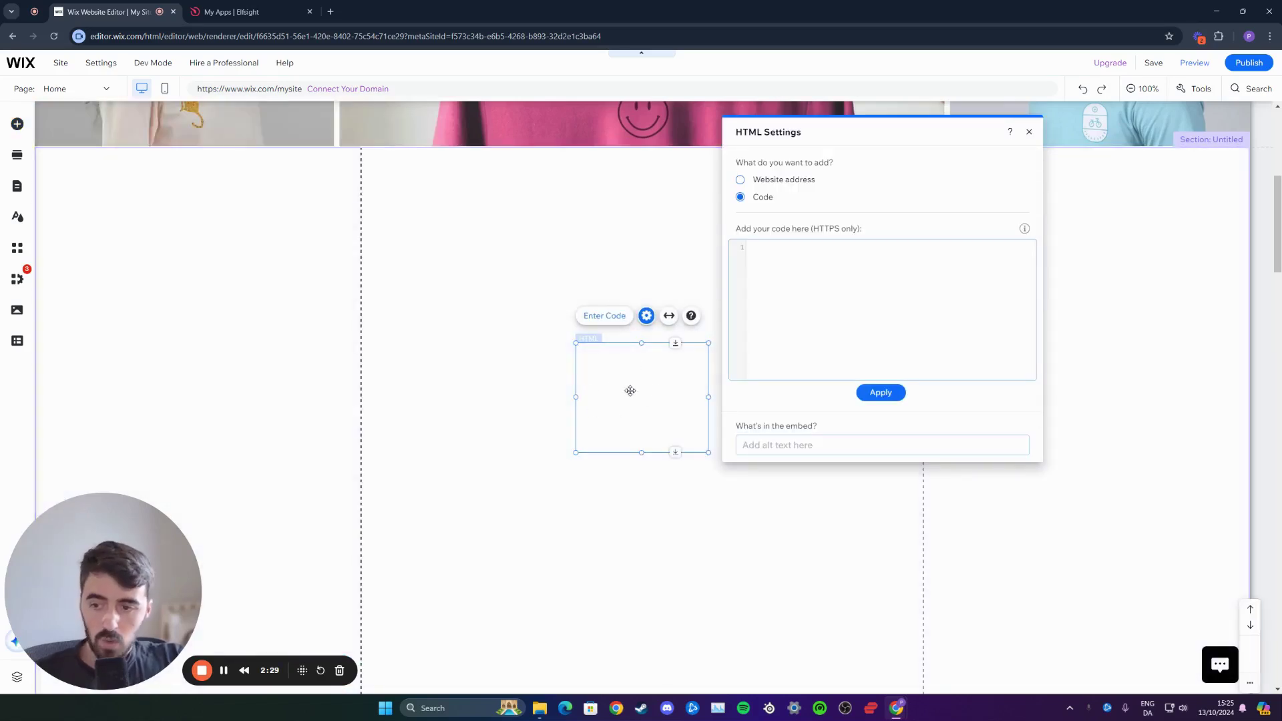
- Paste the Elfsight spinning wheel embed code into the new HTML element, apply it and close the settings
{"action": "left_click_drag", "start_coordinate": [630, 391], "coordinate": [609, 398]}
{"action": "left_click", "coordinate": [753, 492]}
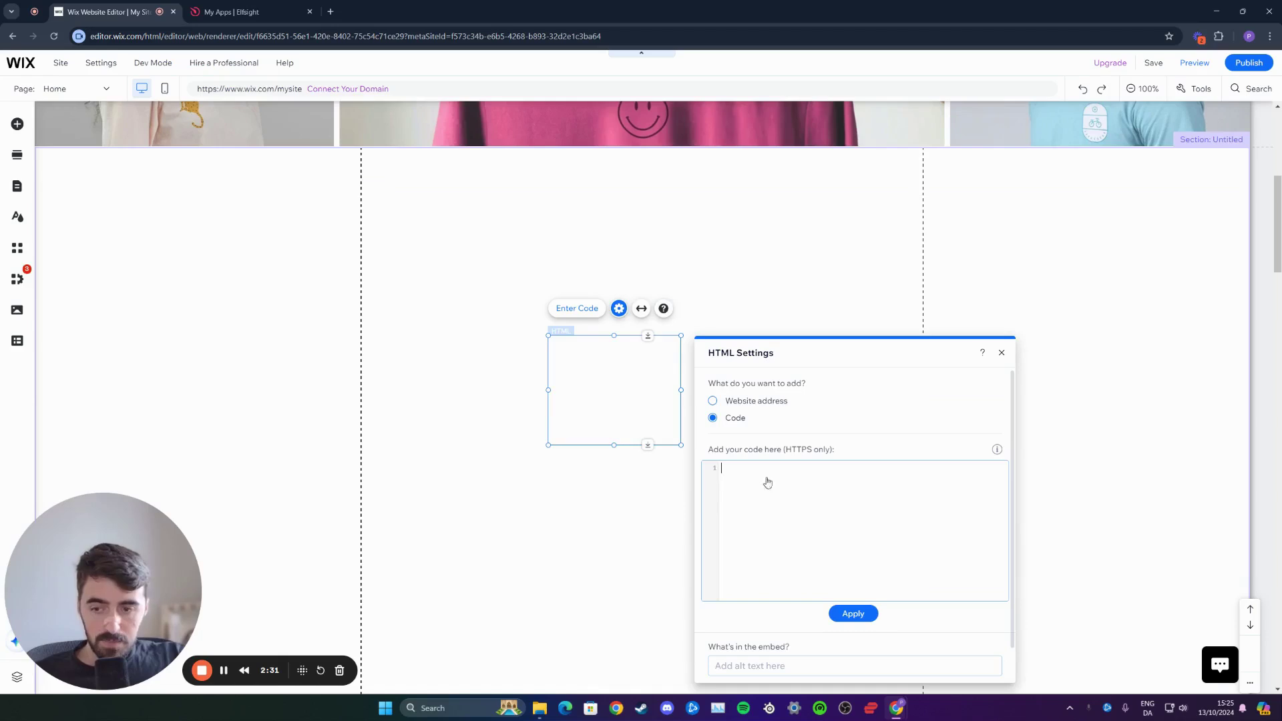
{"action": "type", "text": "<script src=\"https://static.elfsight.com/platform/platform.js\" async></script> <div class=\"elfsight-app-745a986d-401f-4623-b2f1-11962e8c7936\" data-elfsight-app-lazy></div>"}
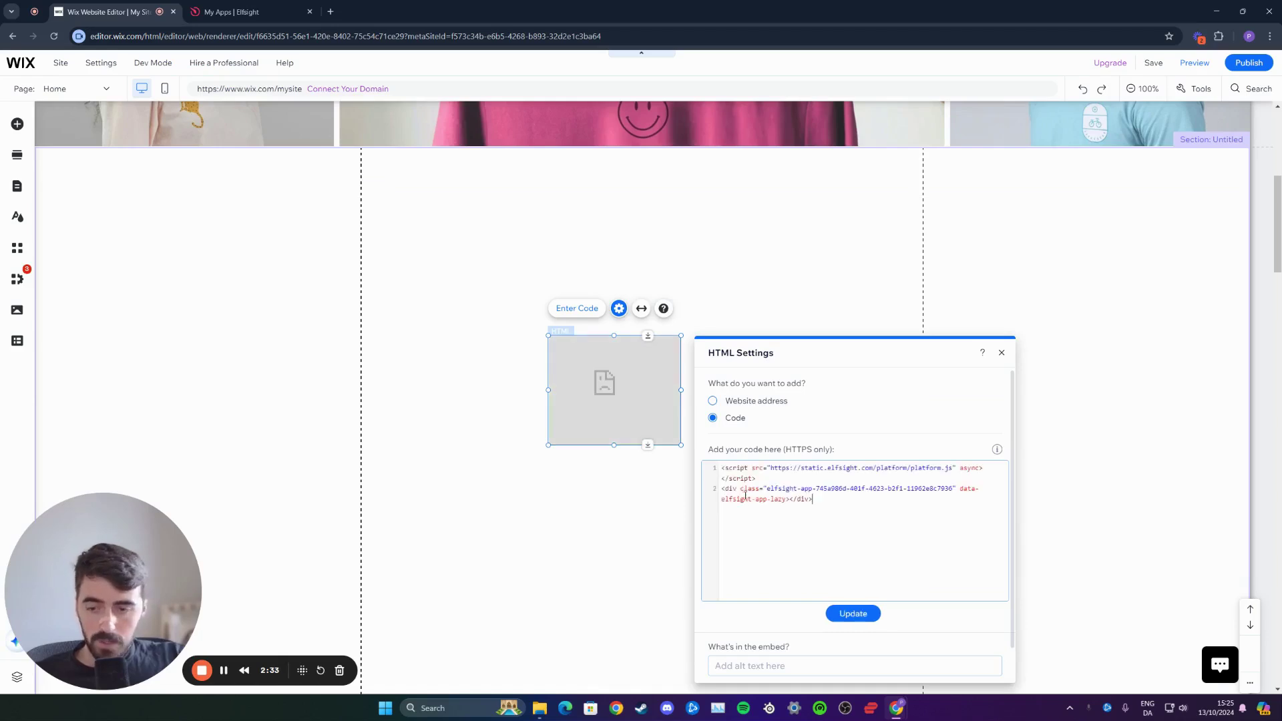
{"action": "left_click", "coordinate": [853, 614]}
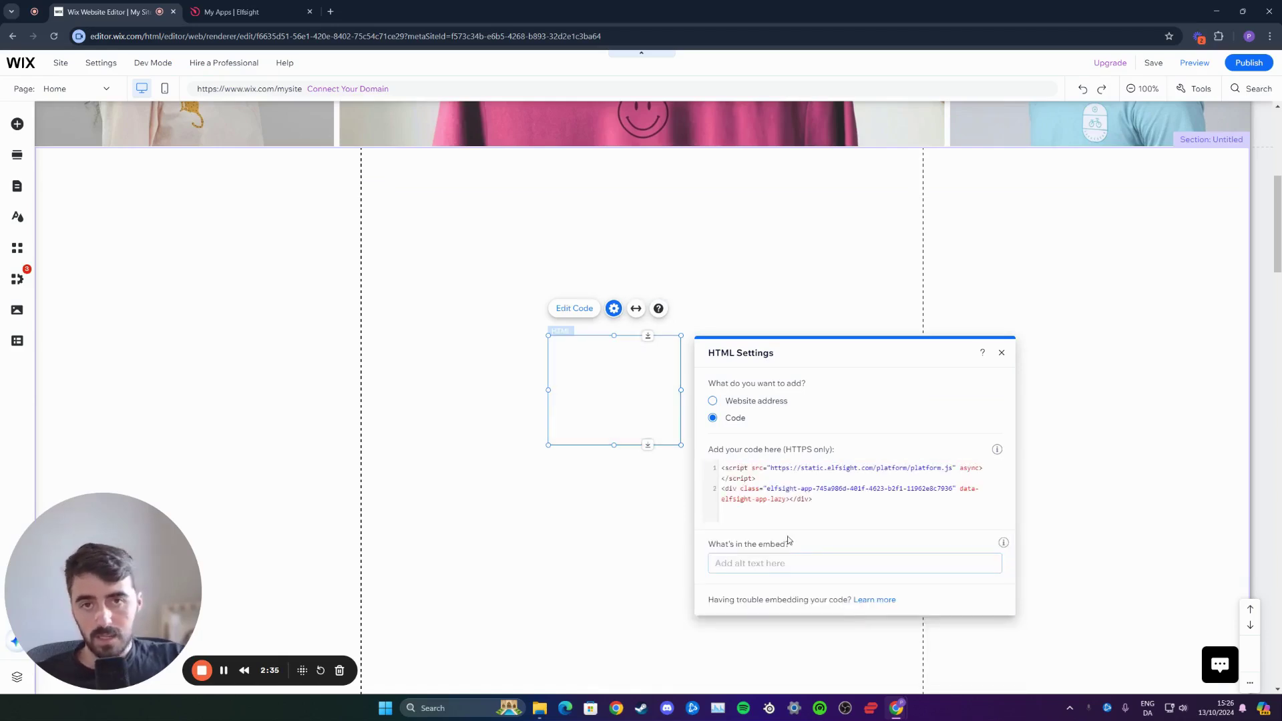
{"action": "left_click", "coordinate": [1001, 353]}
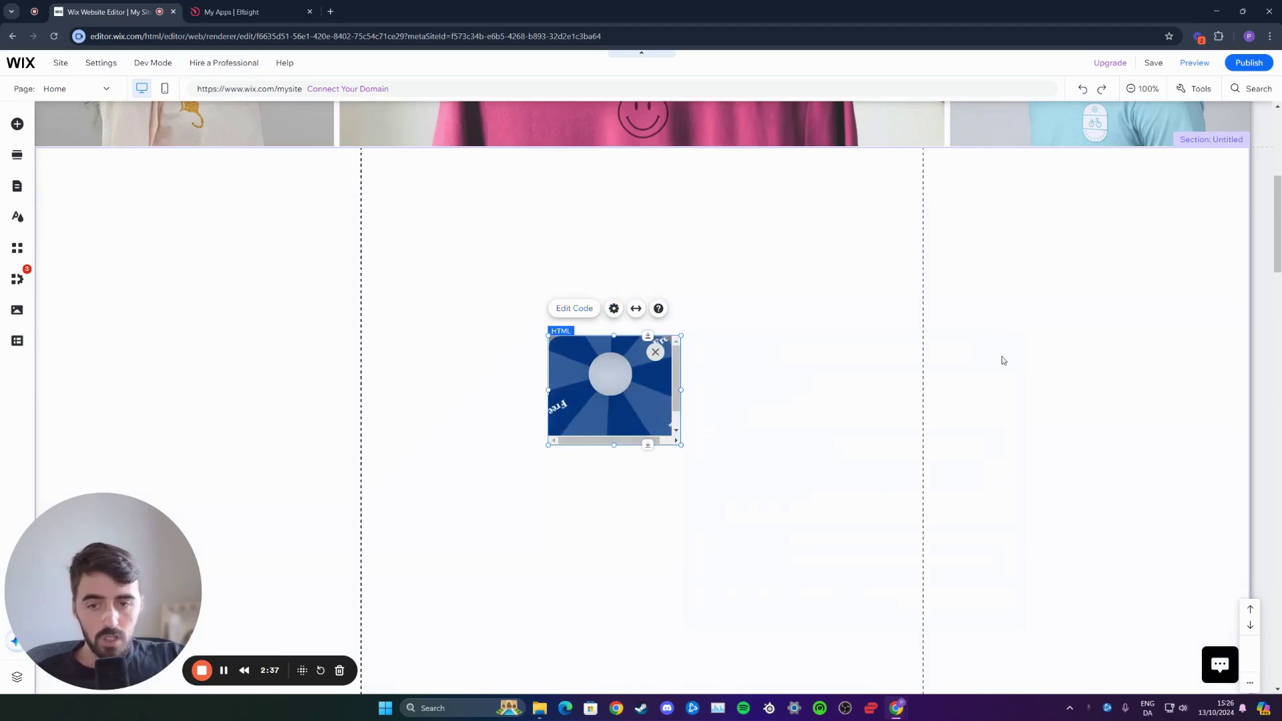
- Move the HTML element to the upper-left of the section's central column and enlarge it to span nearly the column's full width
{"action": "left_click_drag", "start_coordinate": [624, 386], "coordinate": [440, 222]}
{"action": "left_click_drag", "start_coordinate": [492, 280], "coordinate": [918, 657]}
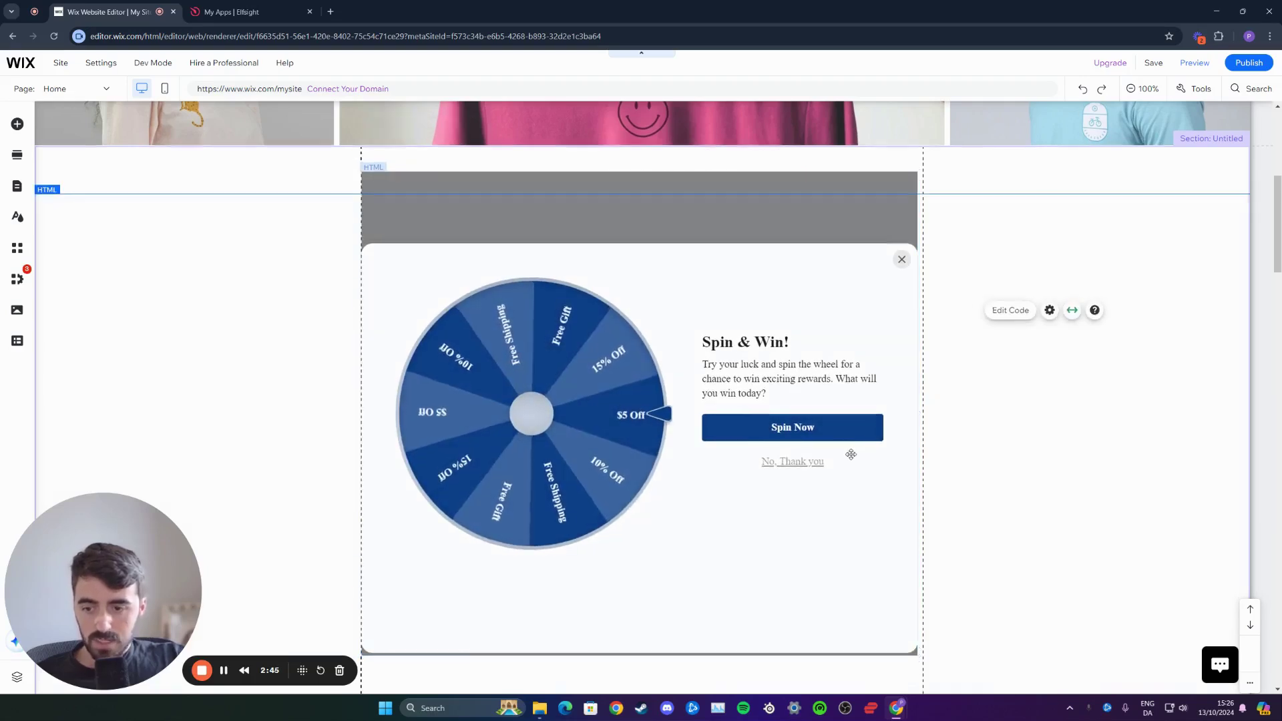
{"action": "scroll", "coordinate": [952, 278], "scroll_direction": "down", "scroll_amount": 1}
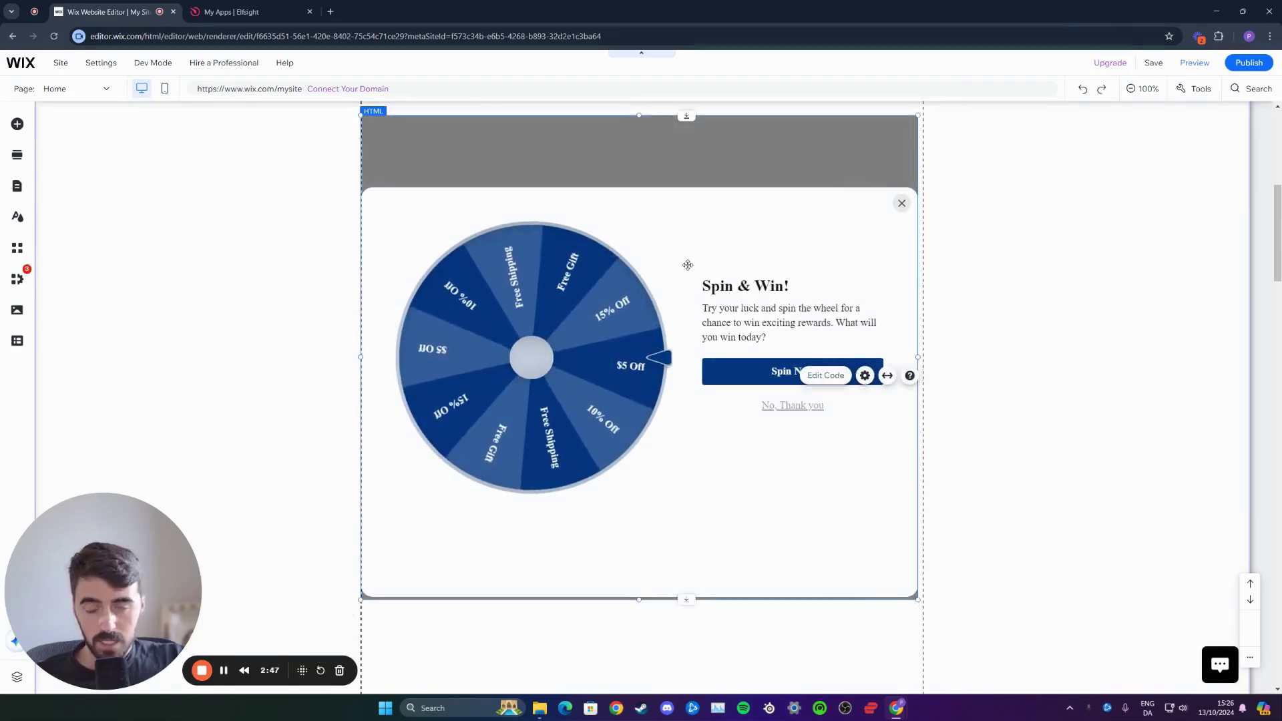
{"action": "scroll", "coordinate": [675, 270], "scroll_direction": "up", "scroll_amount": 1}
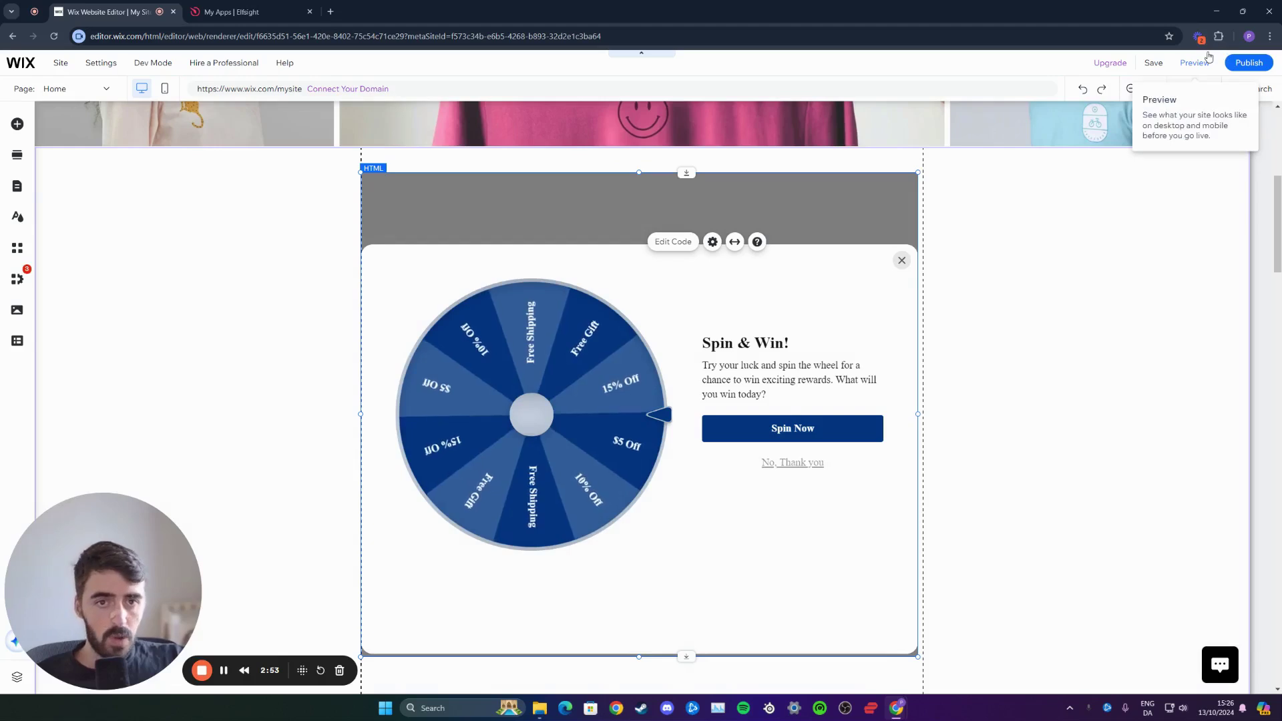
- Preview the site and test the embedded wheel with Spin Now
{"action": "left_click", "coordinate": [1209, 56]}
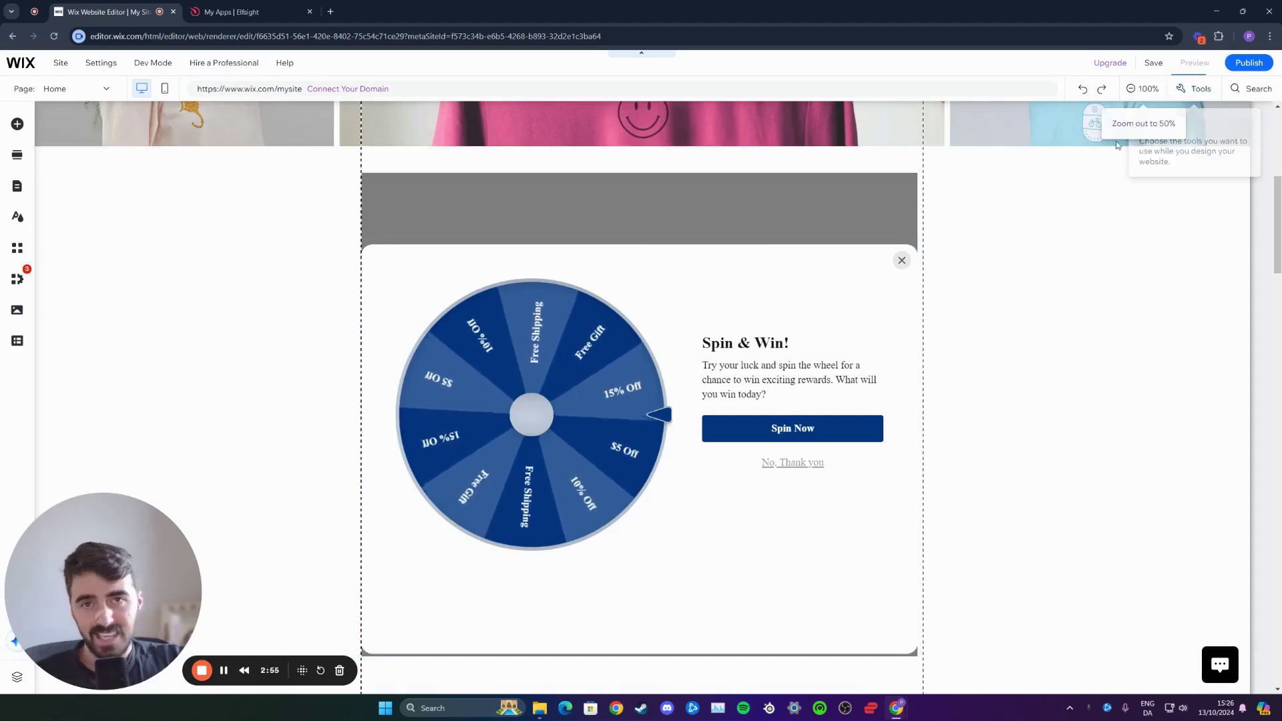
{"action": "scroll", "coordinate": [541, 404], "scroll_direction": "down", "scroll_amount": 1}
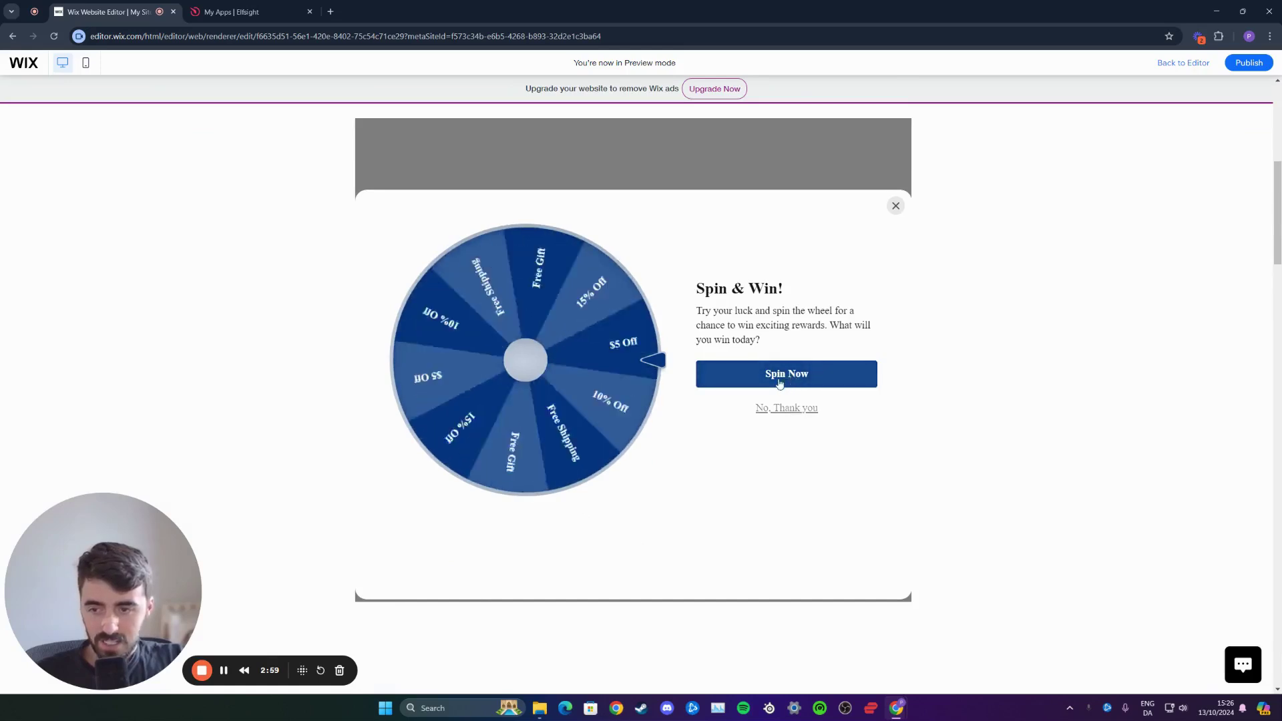
{"action": "left_click", "coordinate": [770, 384]}
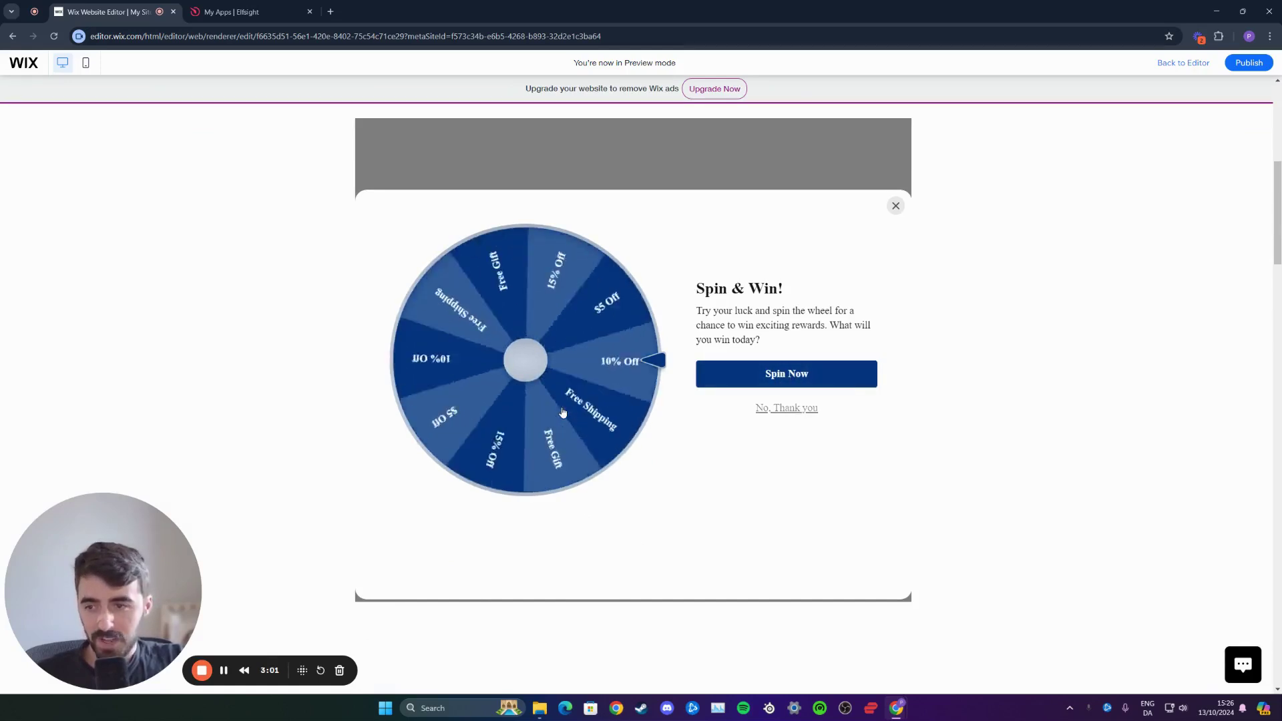